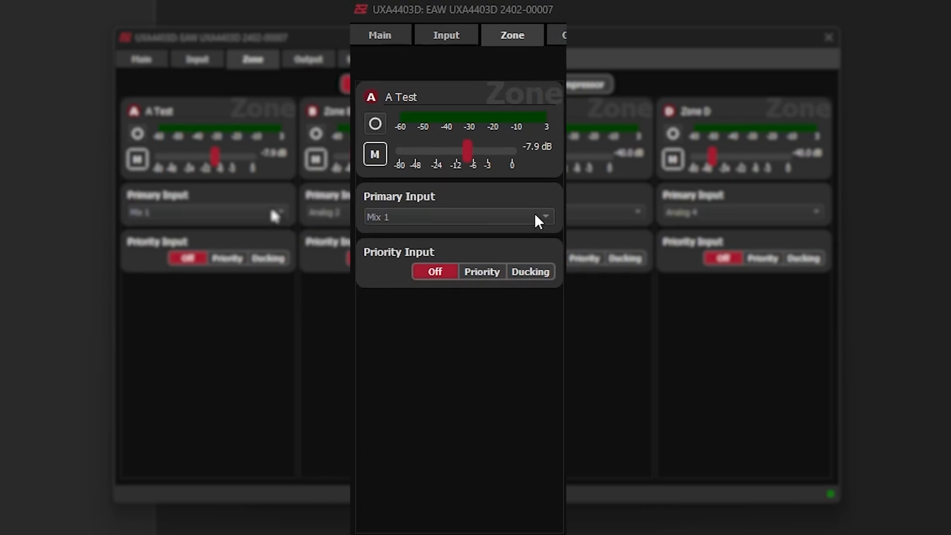
# Step: Set zone A's primary input to Analog 1 and enable Priority mode with Mix 1 as its priority input
pyautogui.click(535, 216)
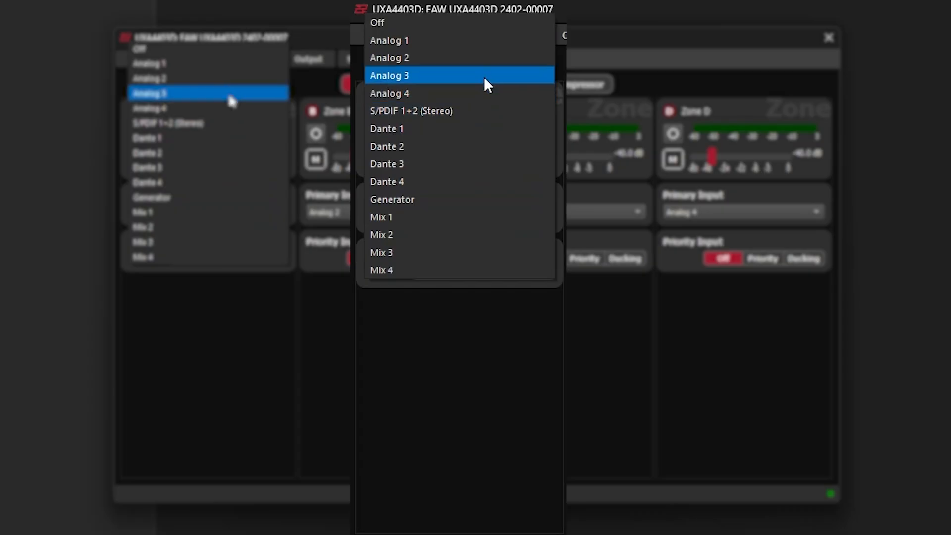
pyautogui.click(488, 44)
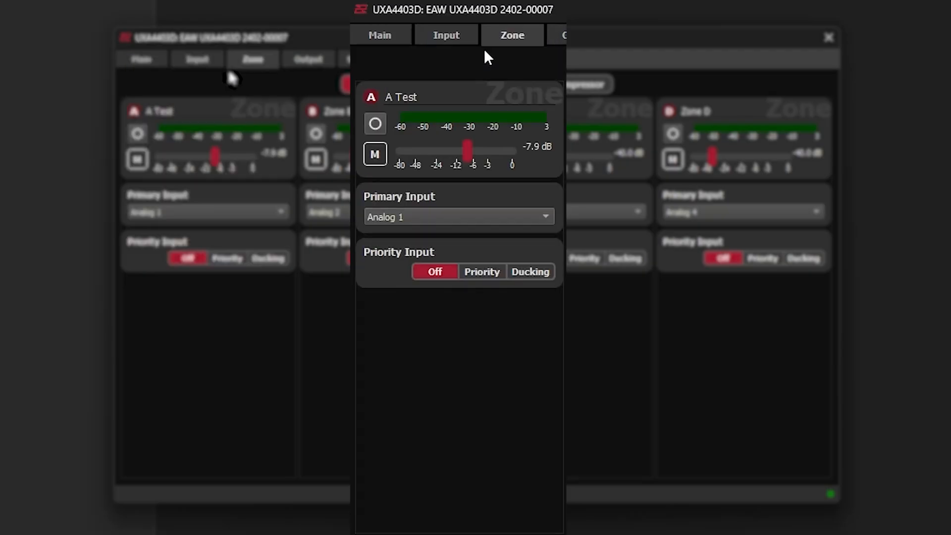
pyautogui.click(474, 277)
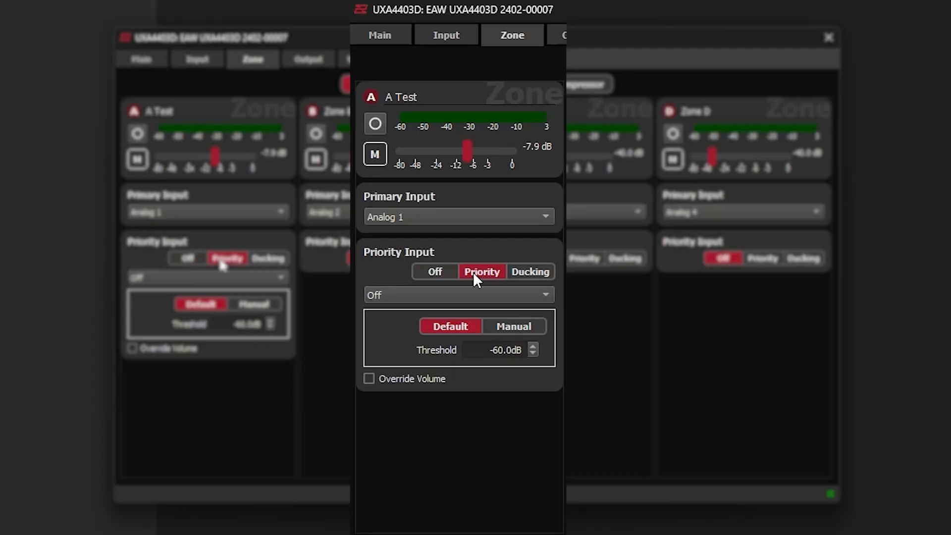
pyautogui.click(492, 295)
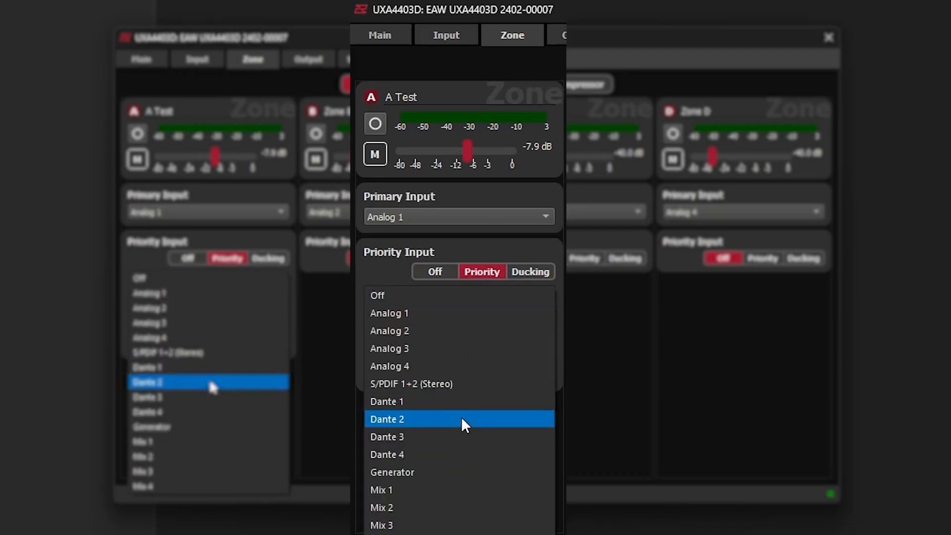
pyautogui.click(464, 490)
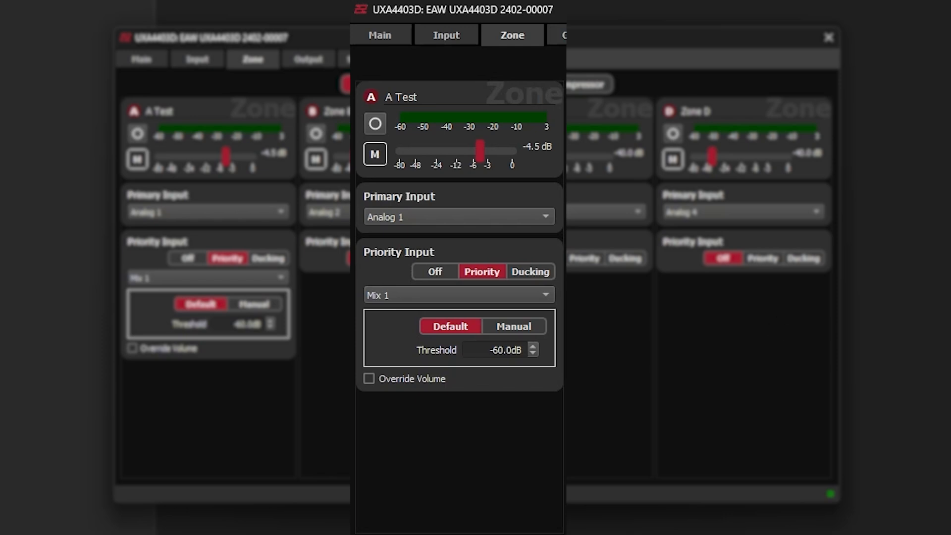
# Step: Switch zone A's priority input parameters to Manual and set the attack to 5 ms
pyautogui.click(515, 327)
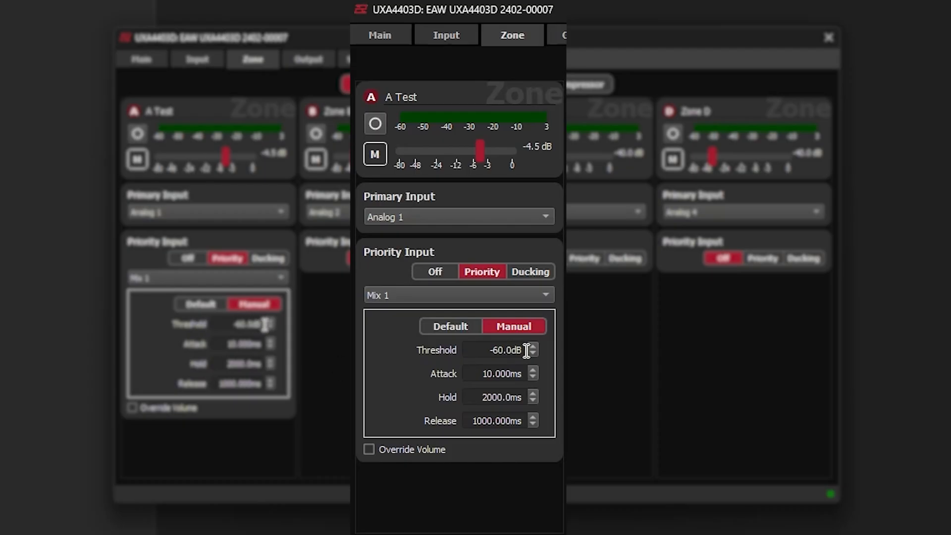
pyautogui.click(533, 371)
pyautogui.click(532, 370)
pyautogui.click(533, 370)
pyautogui.doubleClick(514, 374)
pyautogui.write('5')
pyautogui.press('Return')
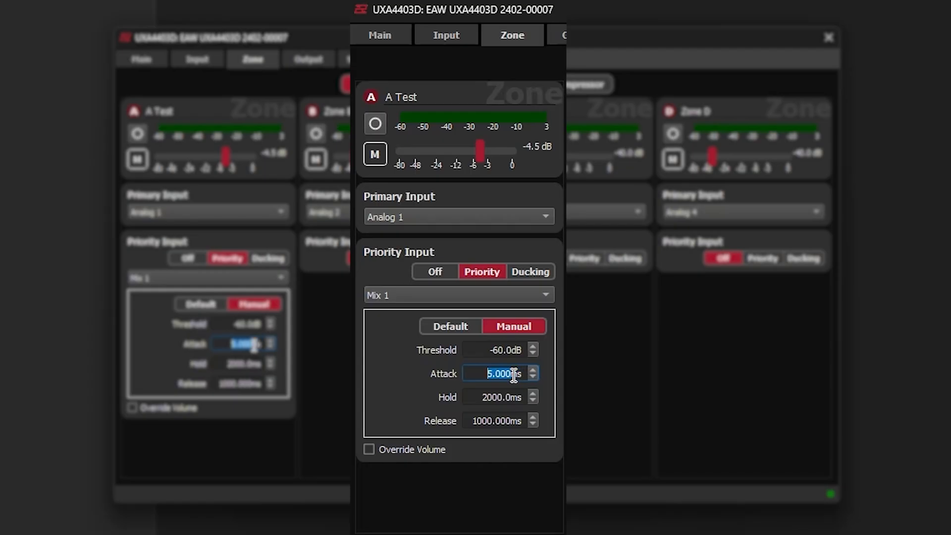
# Step: Set the priority input's release to 500 ms and enable Override Volume for zone A
pyautogui.doubleClick(494, 420)
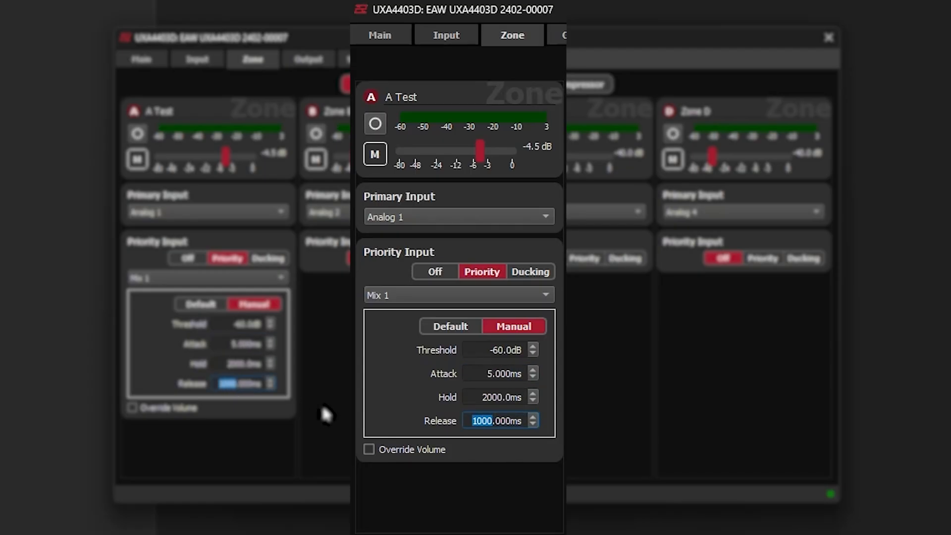
pyautogui.write('500')
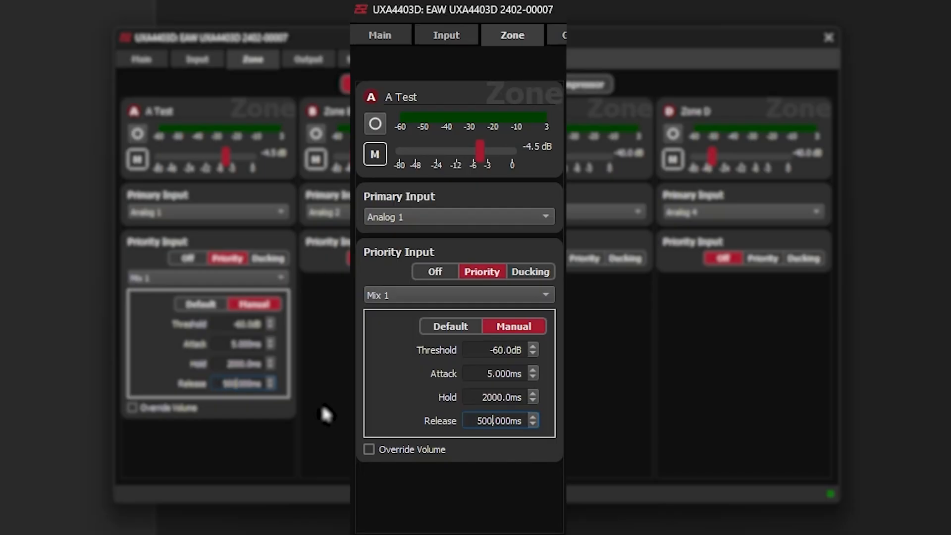
pyautogui.press('Return')
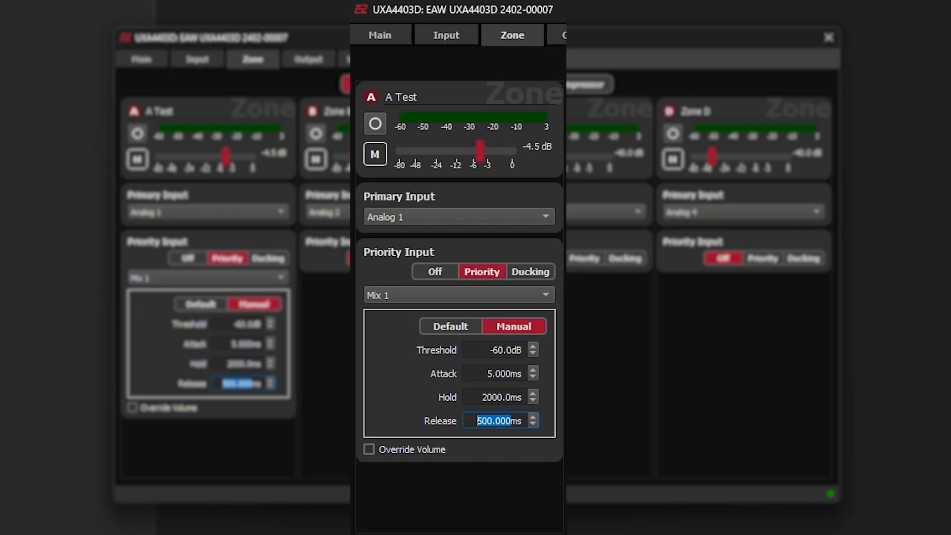
pyautogui.click(369, 452)
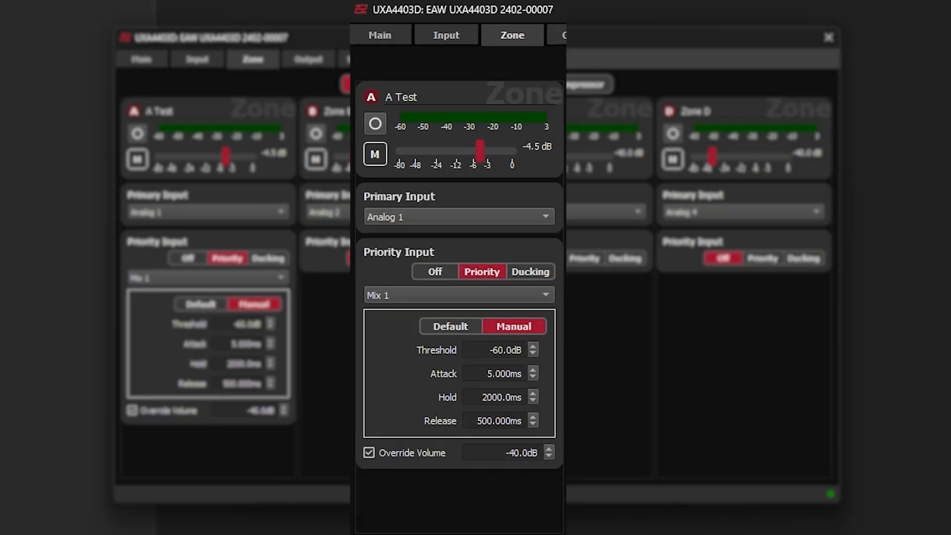
# Step: Change zone A's priority input to Ducking mode, check its Default parameters and leave it on Manual
pyautogui.click(527, 274)
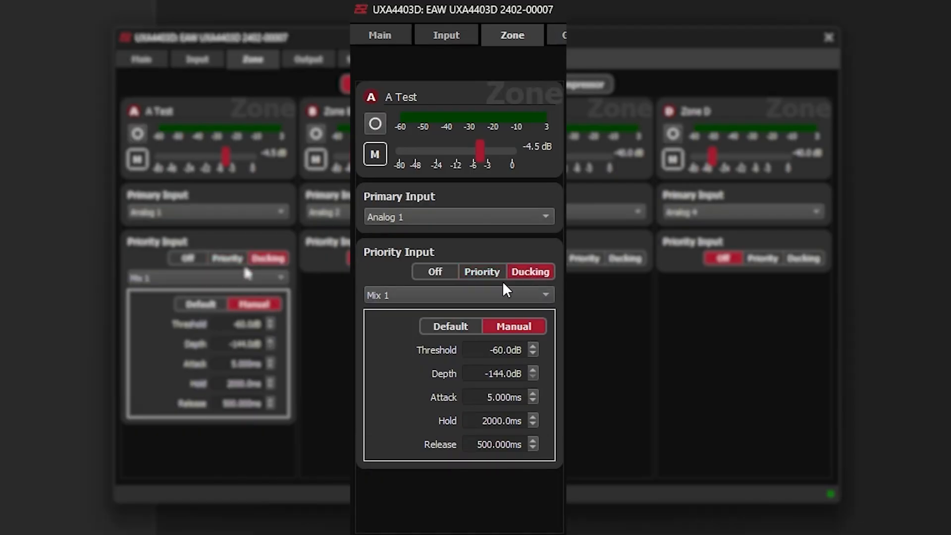
pyautogui.click(457, 328)
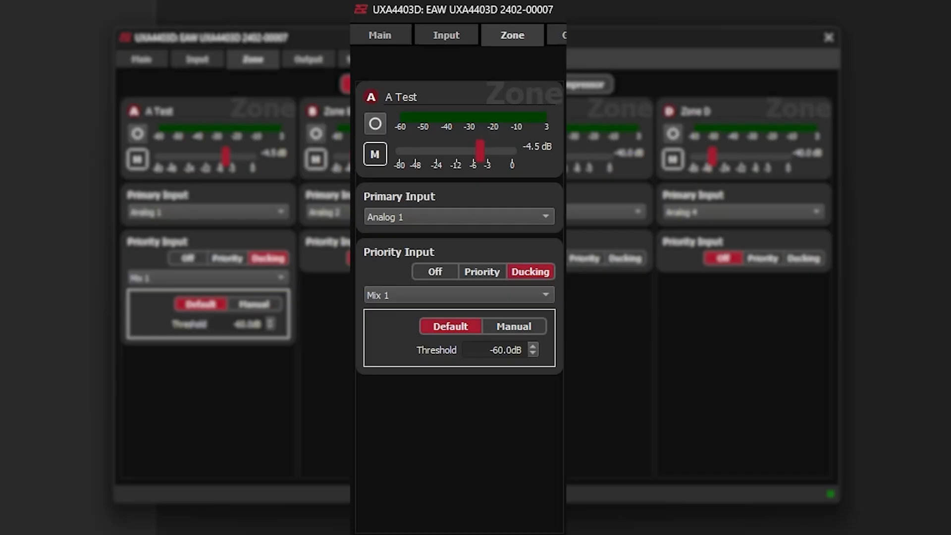
pyautogui.click(522, 329)
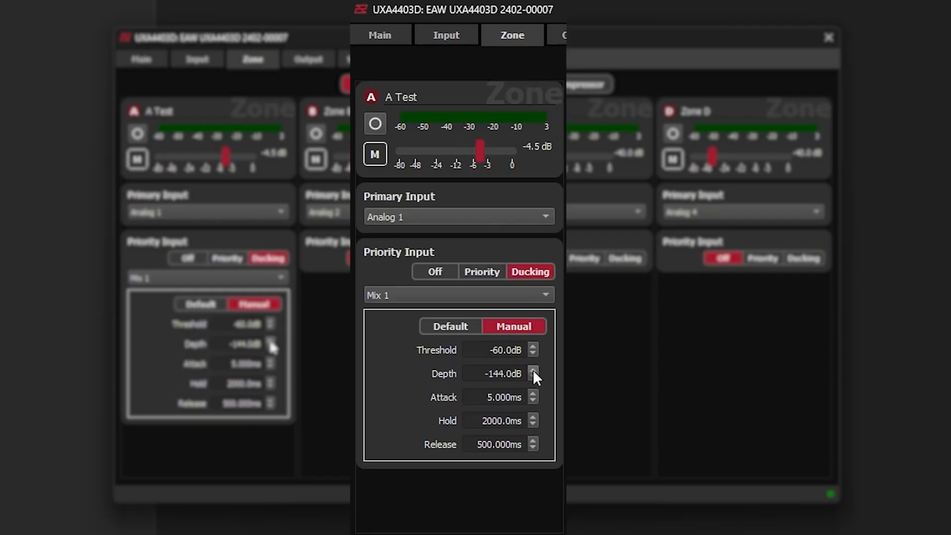
# Step: Limit zone A's volume range to a minimum of -60 dB and a maximum of -5 dB
pyautogui.click(431, 82)
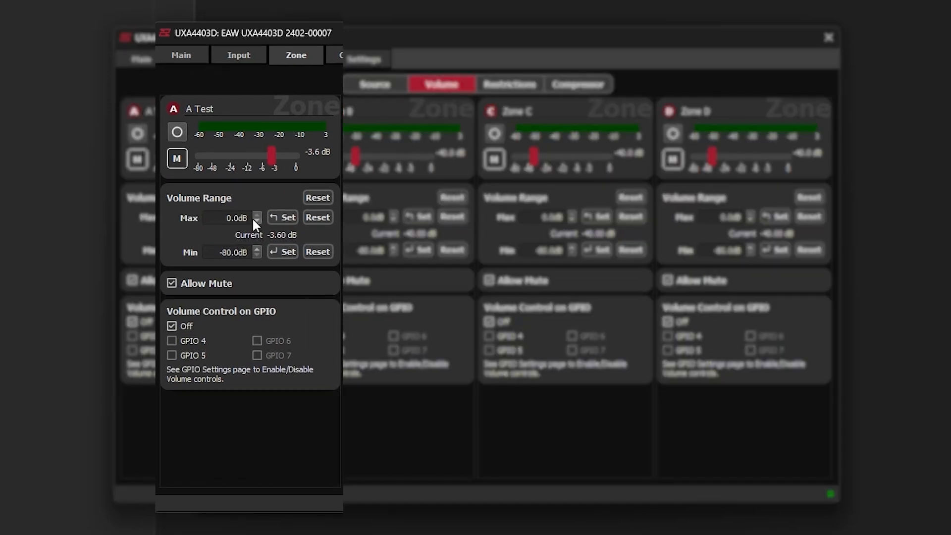
pyautogui.doubleClick(421, 261)
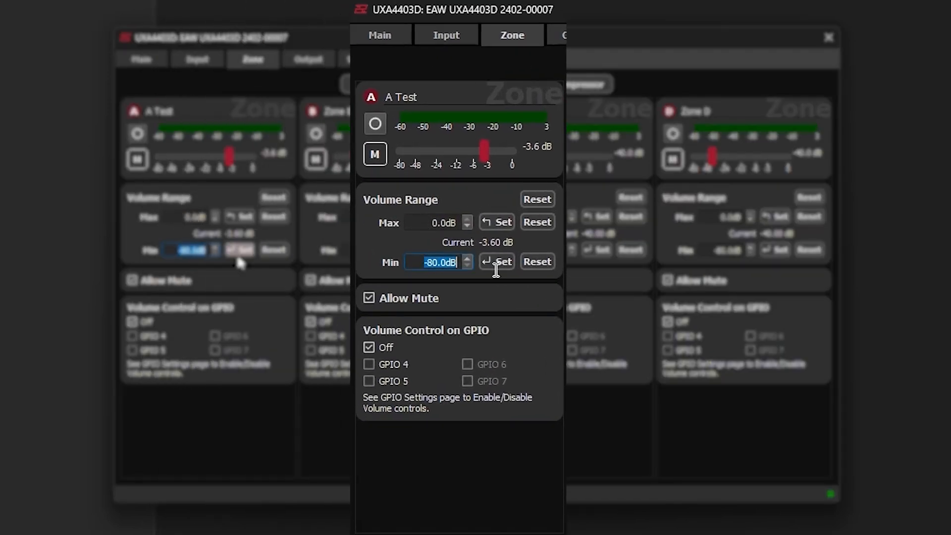
pyautogui.write('-60')
pyautogui.press('Return')
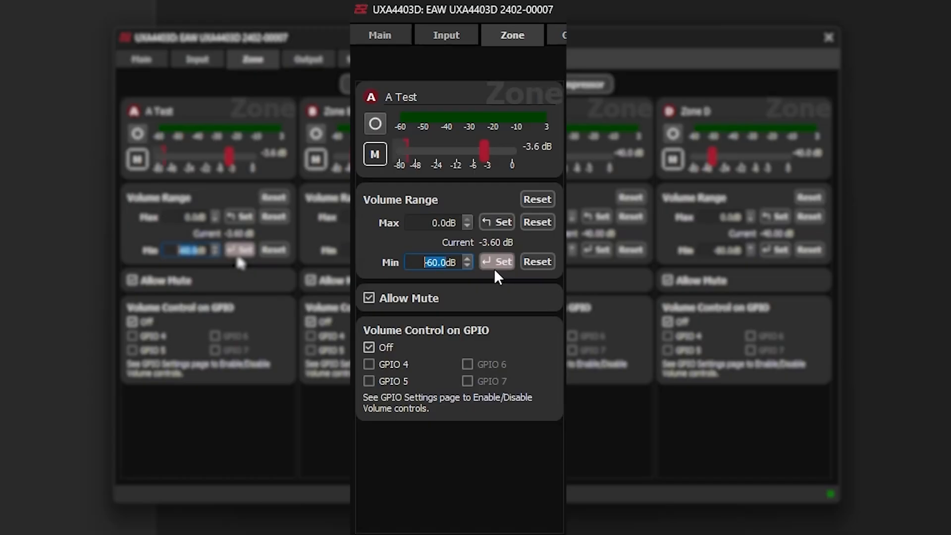
pyautogui.doubleClick(430, 223)
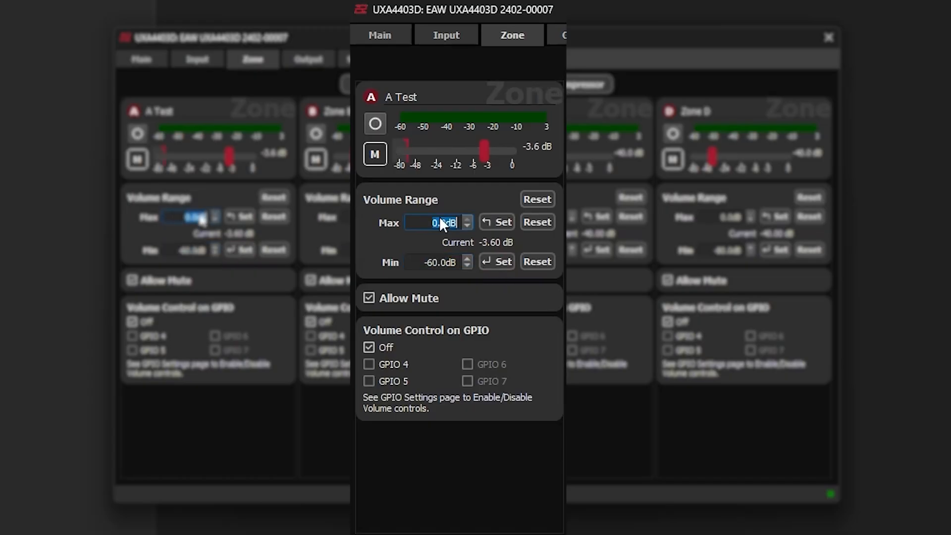
pyautogui.write('-5')
pyautogui.click(497, 222)
# Step: Toggle Allow Mute off and back on for zone A, and assign its volume control to GPIO 4
pyautogui.click(368, 298)
pyautogui.click(369, 298)
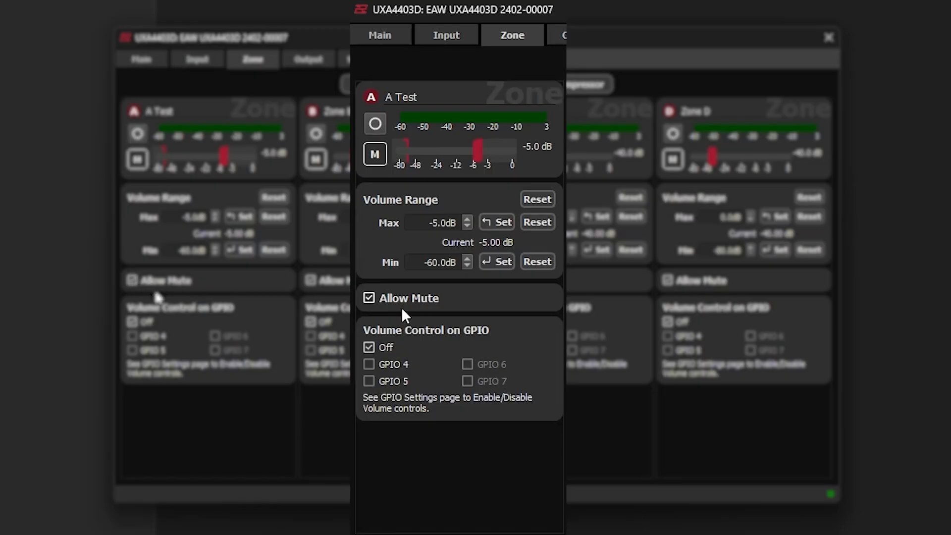
pyautogui.click(369, 363)
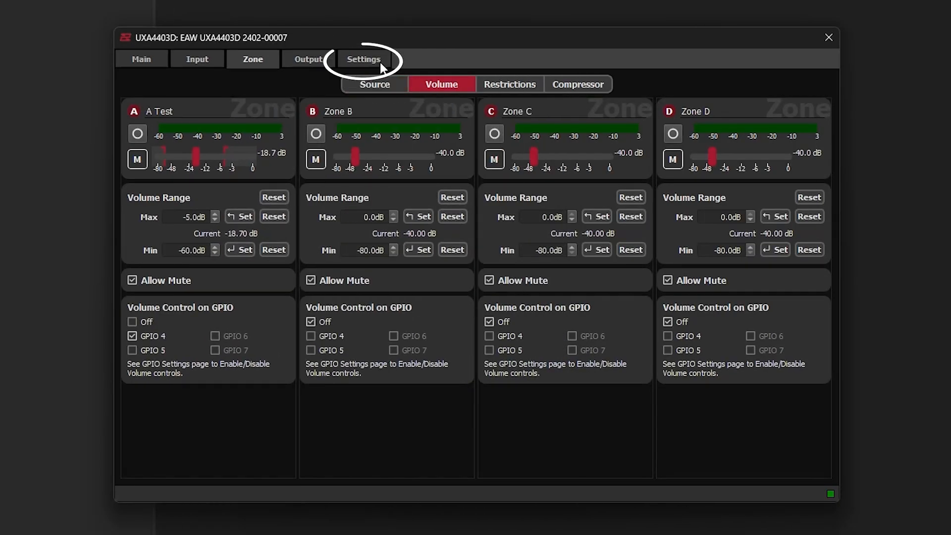
# Step: Review the pin functions in the GPIO settings and return to the zone volume settings
pyautogui.click(376, 60)
pyautogui.click(371, 83)
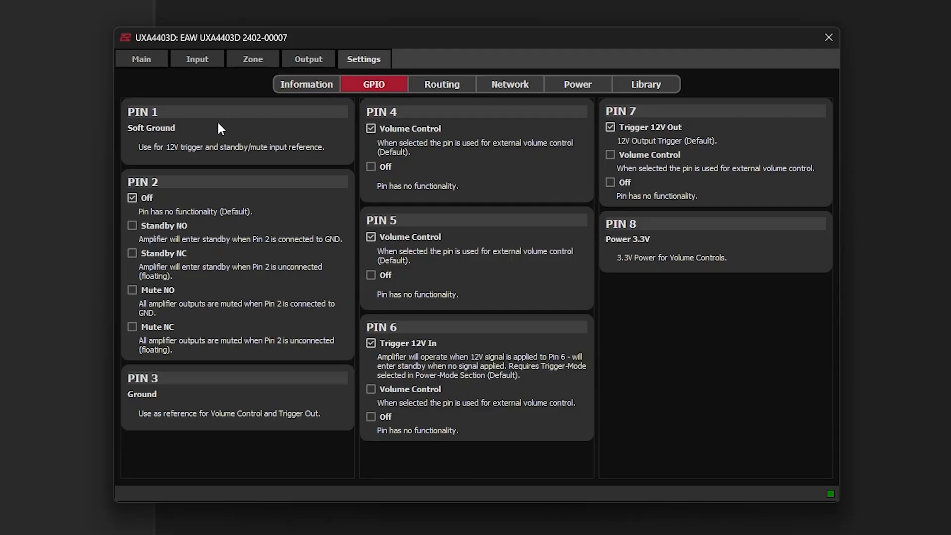
pyautogui.click(262, 59)
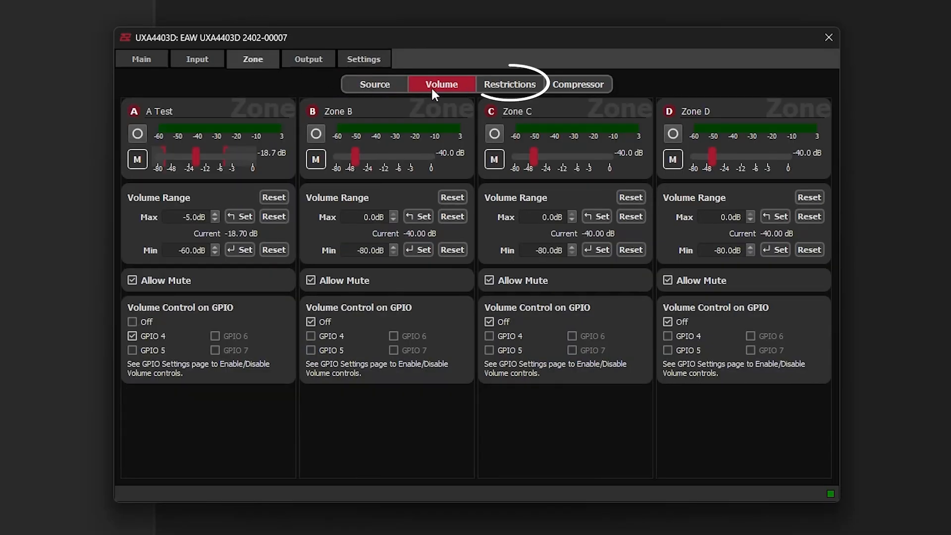
# Step: In the zone input restrictions, combine zones A and B and separate them again
pyautogui.click(509, 87)
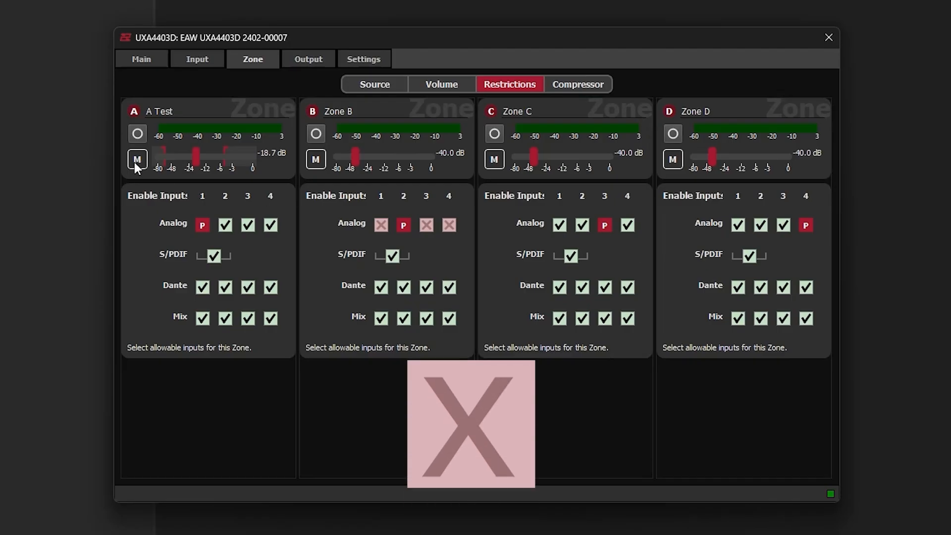
pyautogui.click(137, 134)
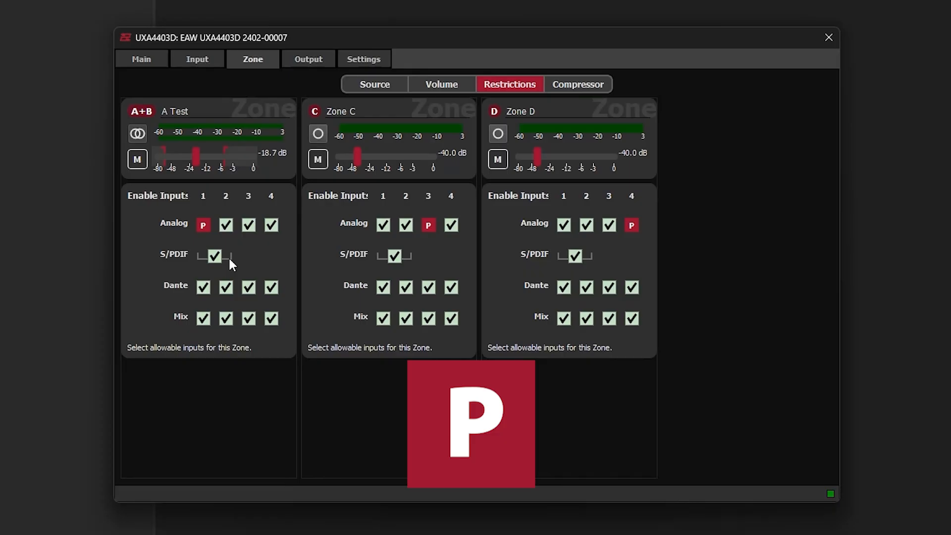
pyautogui.click(139, 133)
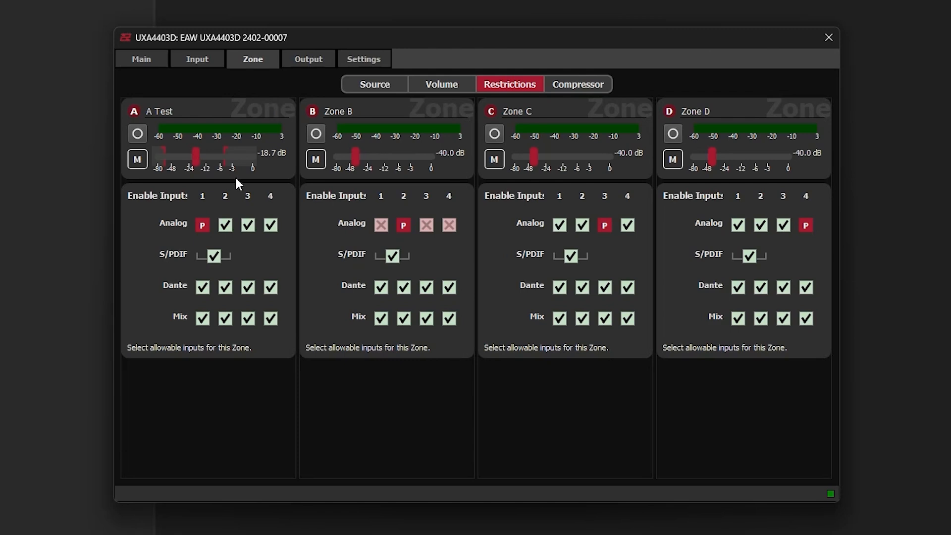
# Step: Enable the compressor for zone A and switch its parameters to Manual
pyautogui.click(586, 83)
pyautogui.click(262, 198)
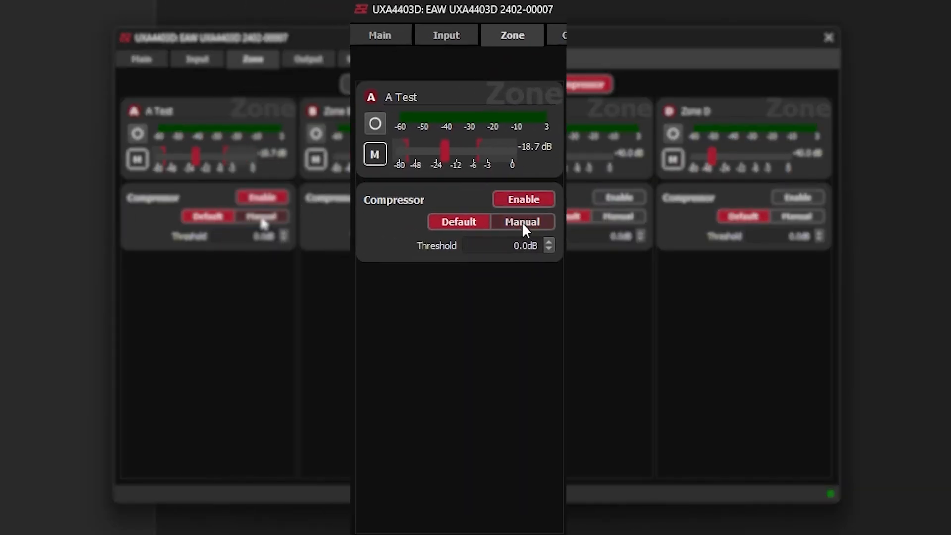
pyautogui.click(262, 218)
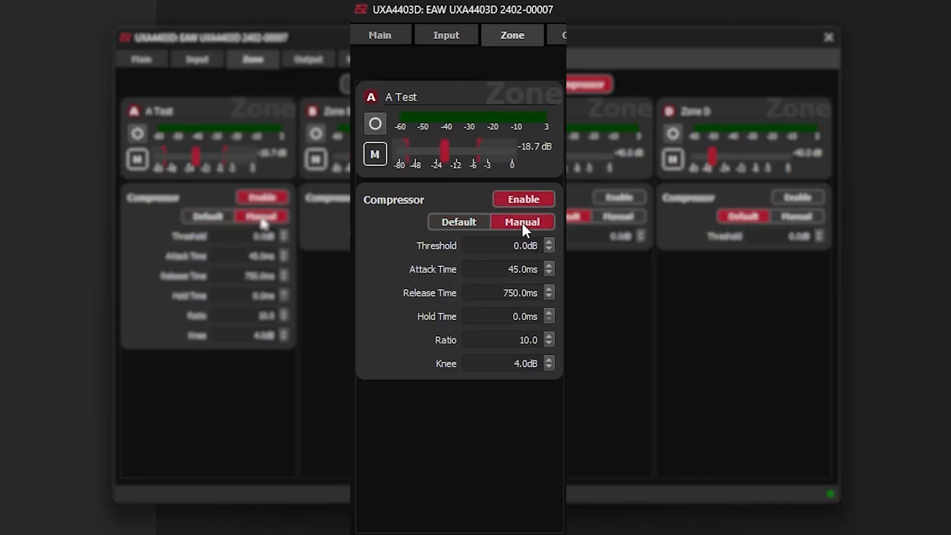